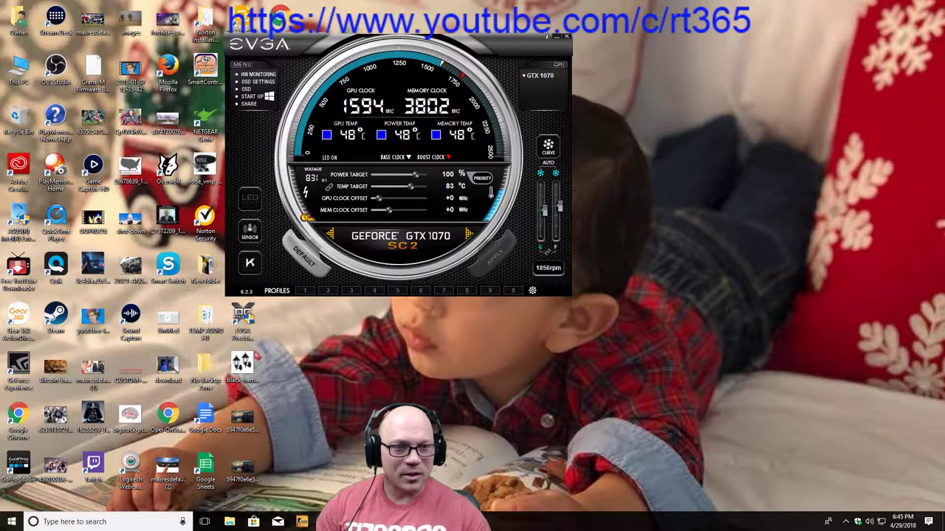
View the YouTube page of the Pascal GPU overclocking guide in Chrome and minimize the browser to return to the desktop.
mouse_move(326, 522)
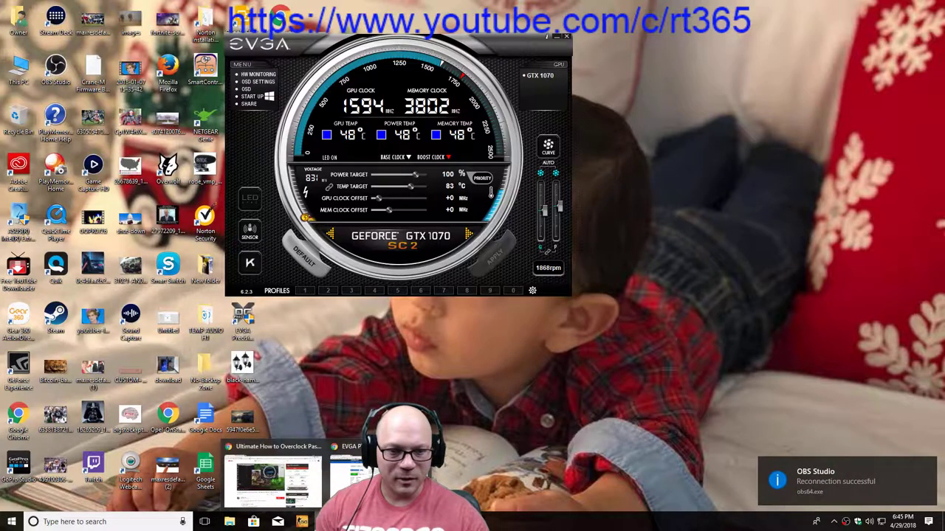
left_click(870, 487)
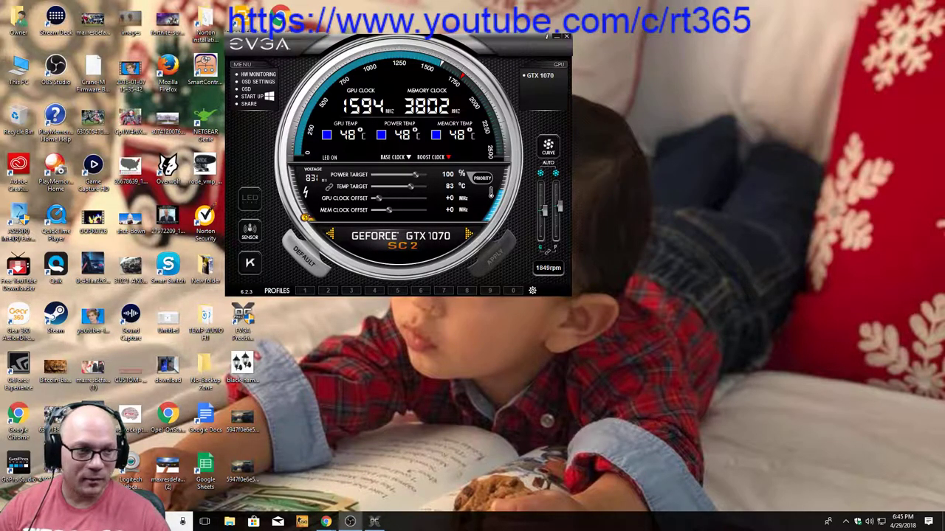
key("alt+Tab")
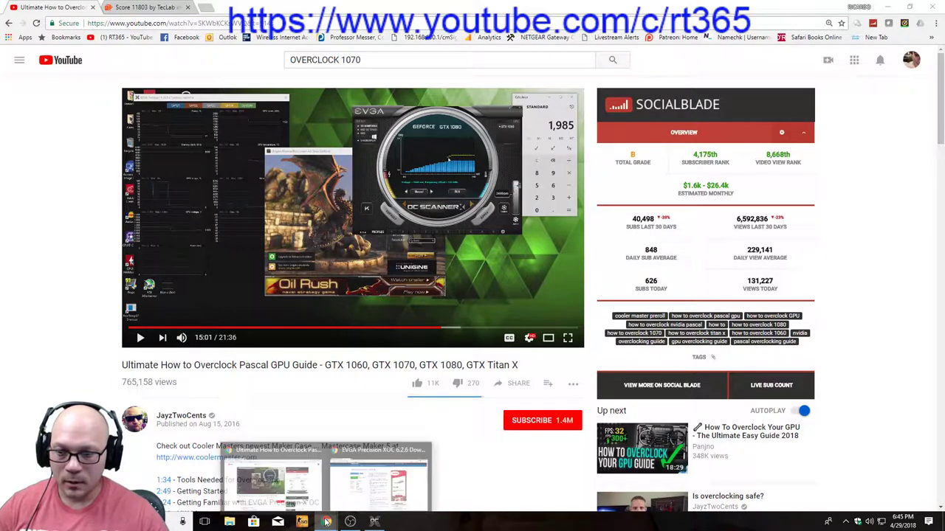
left_click(326, 522)
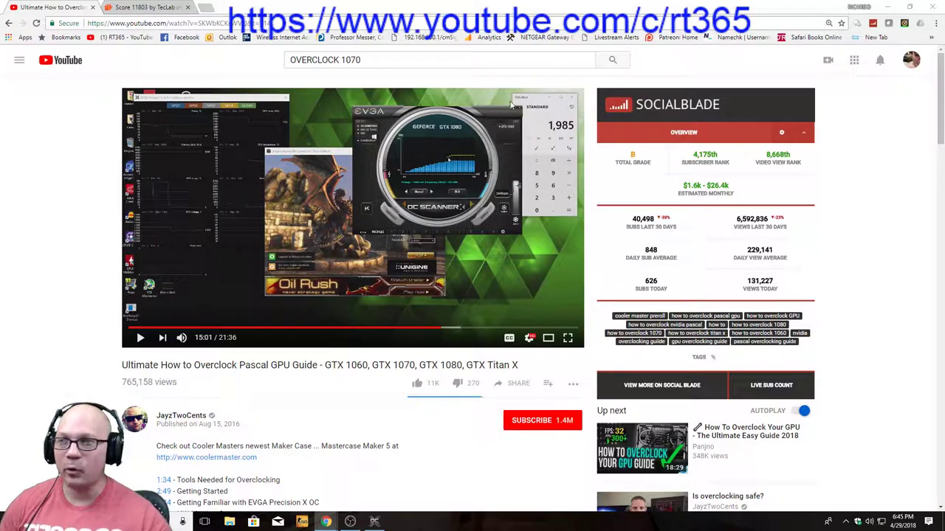
left_click(889, 9)
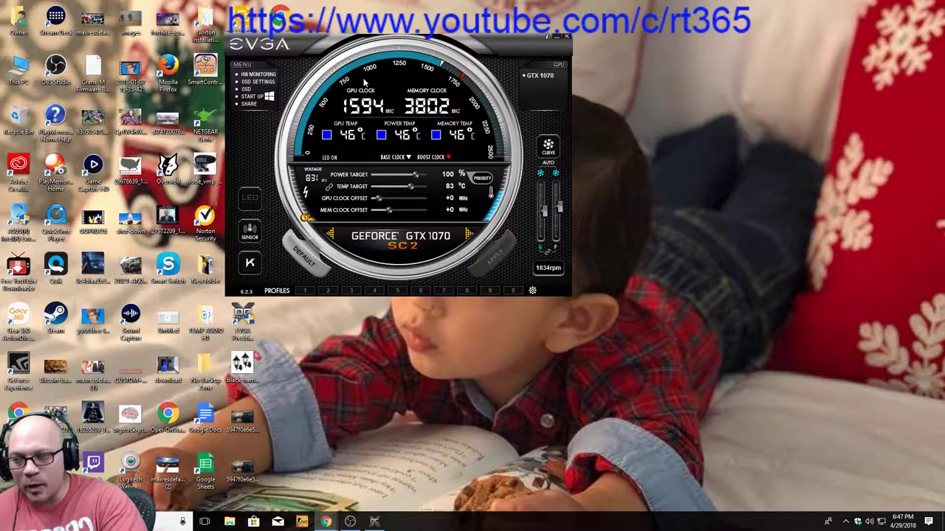
left_click(245, 334)
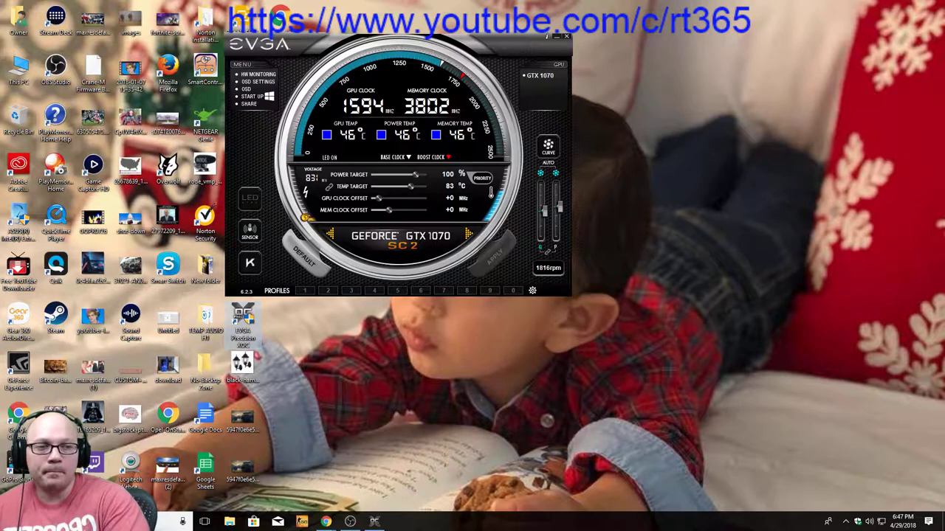
left_click(325, 522)
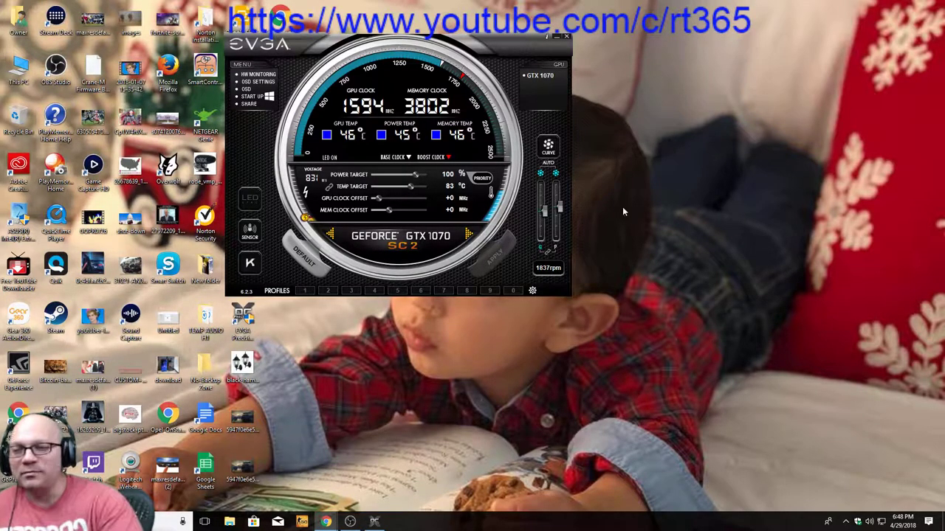
Move the EVGA window off the desktop icons and launch the Unigine_Heaven-4.0 installer from the Downloads folder in File Explorer.
left_click_drag(502, 42, 654, 34)
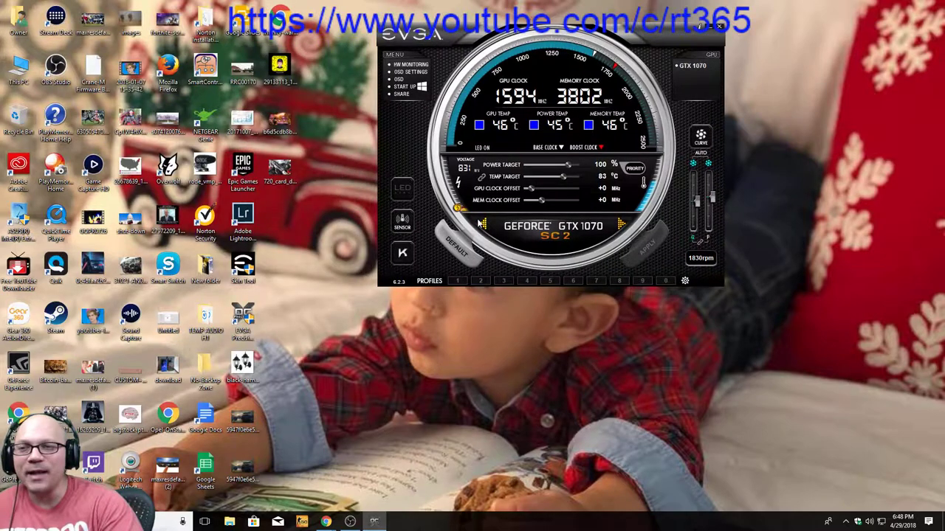
left_click(229, 522)
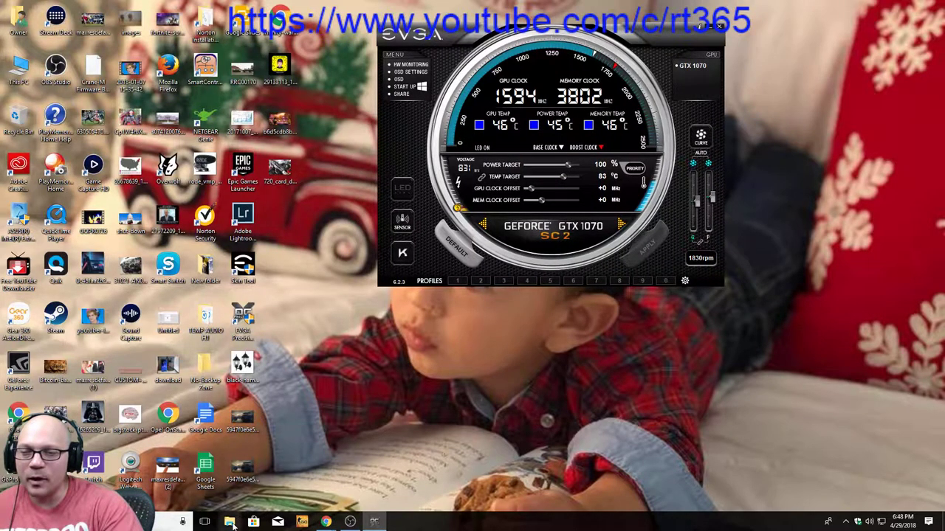
left_click(41, 78)
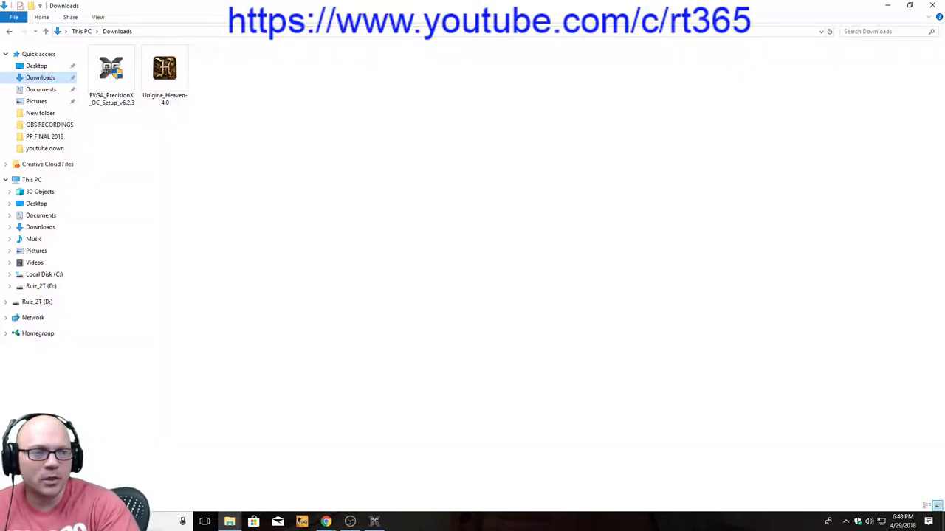
key("alt+Tab")
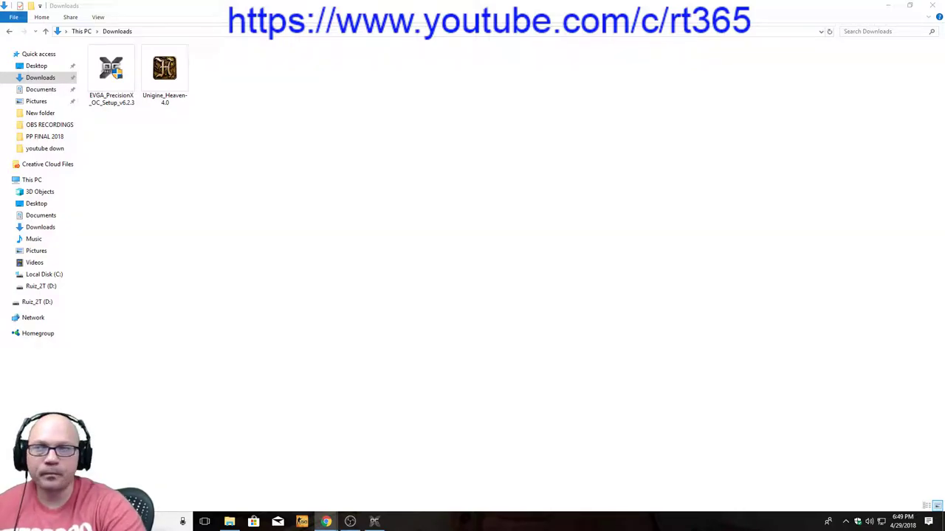
double_click(164, 72)
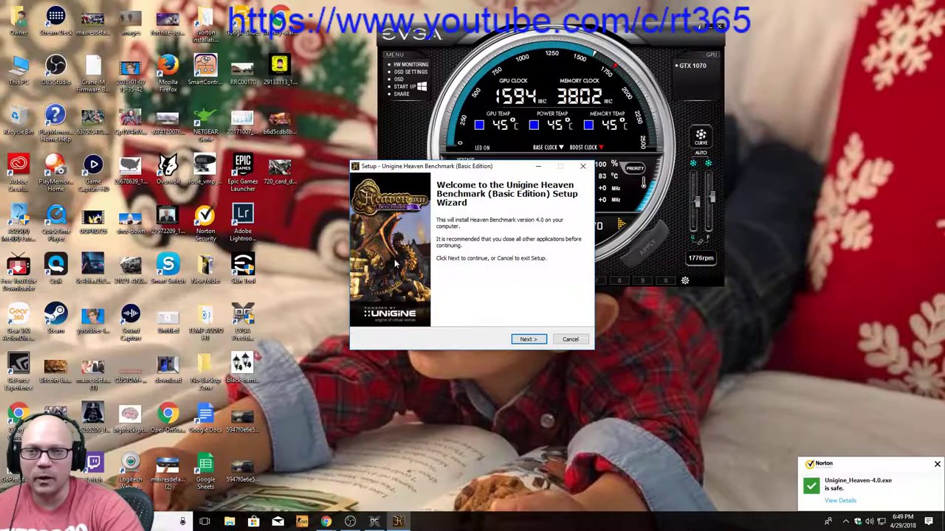
Move the EVGA window out of the way so that it no longer covers the Heaven Benchmark setup wizard.
left_click_drag(630, 15, 357, 51)
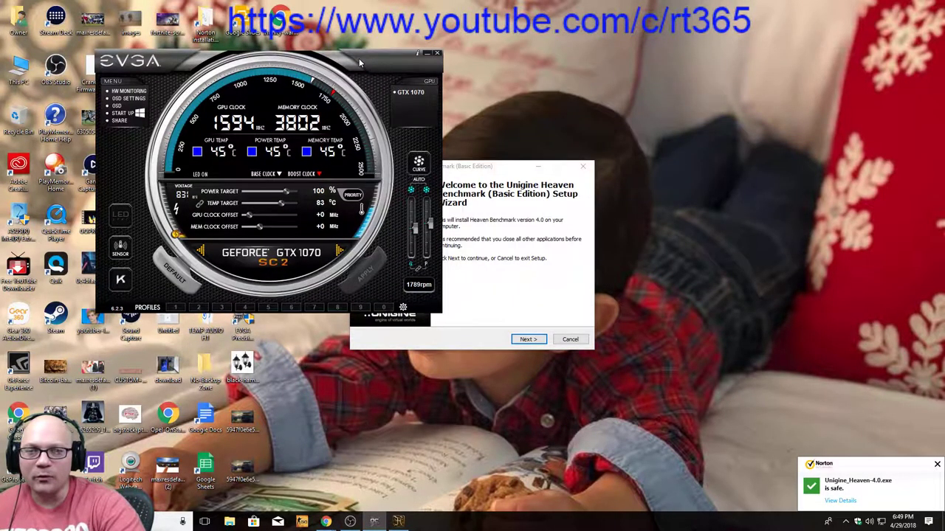
left_click(416, 46)
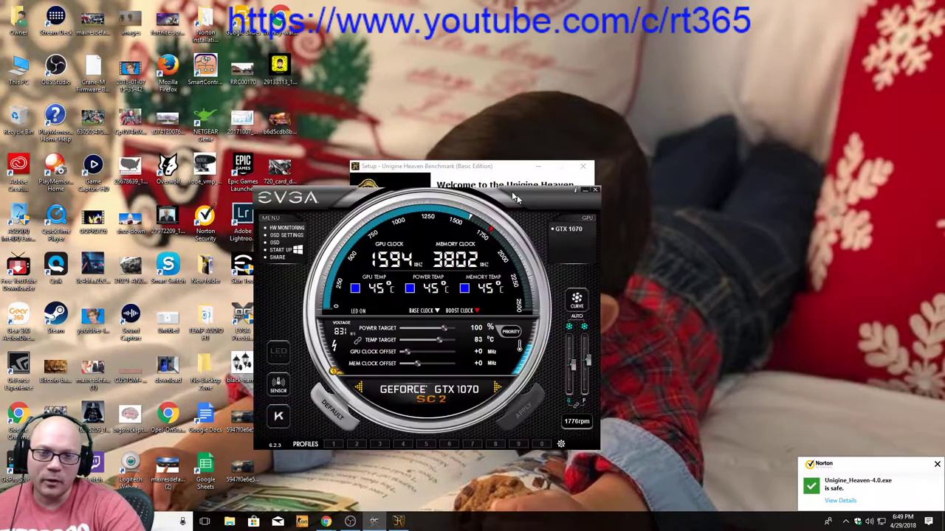
left_click_drag(515, 198, 910, 305)
Start the Heaven Benchmark setup and accept its license agreement.
left_click(524, 340)
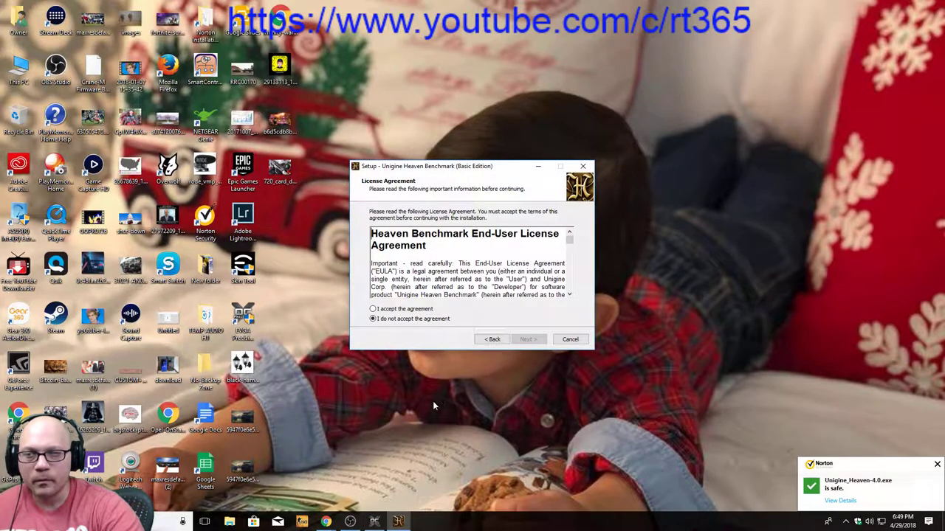
left_click(373, 309)
left_click(538, 340)
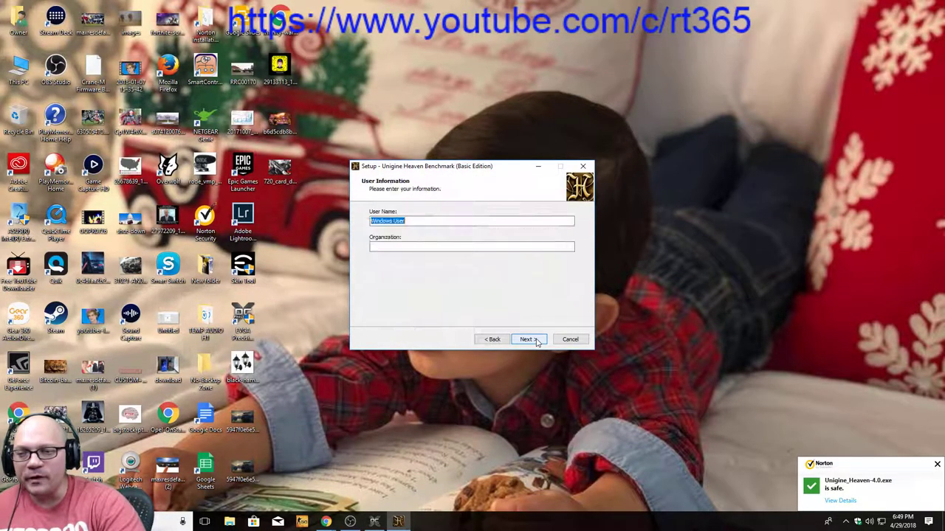
Enter RT365 as the organization and accept the default destination folder C:\Program Files (x86)\Unigine\Heaven Benchmark 4.0.
left_click(380, 247)
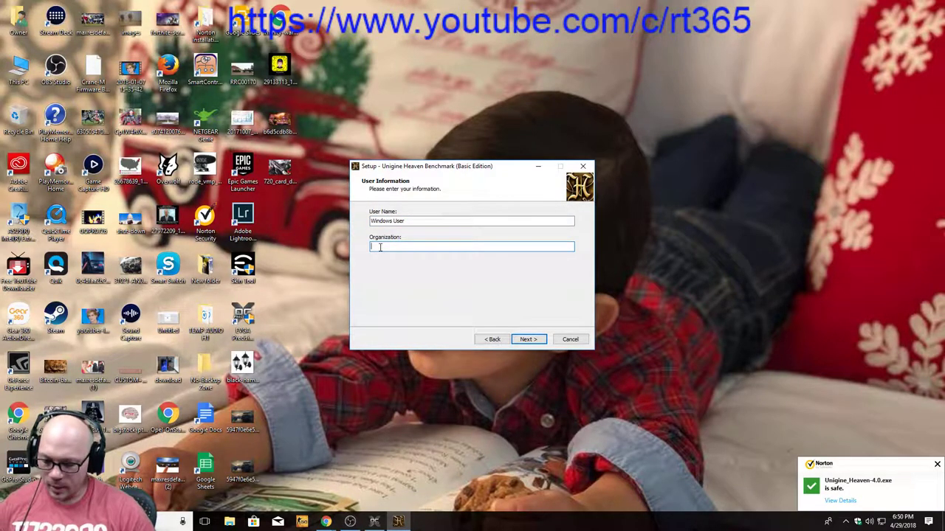
type("RT")
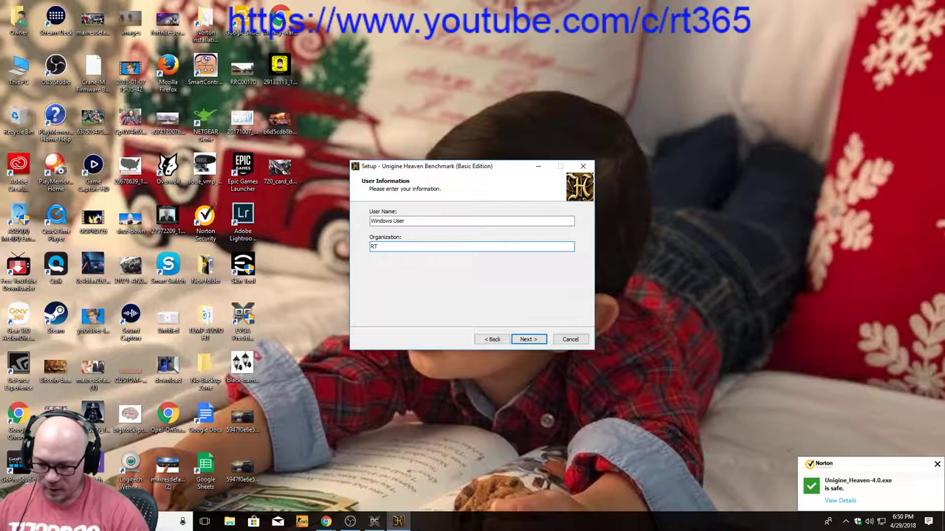
type("365")
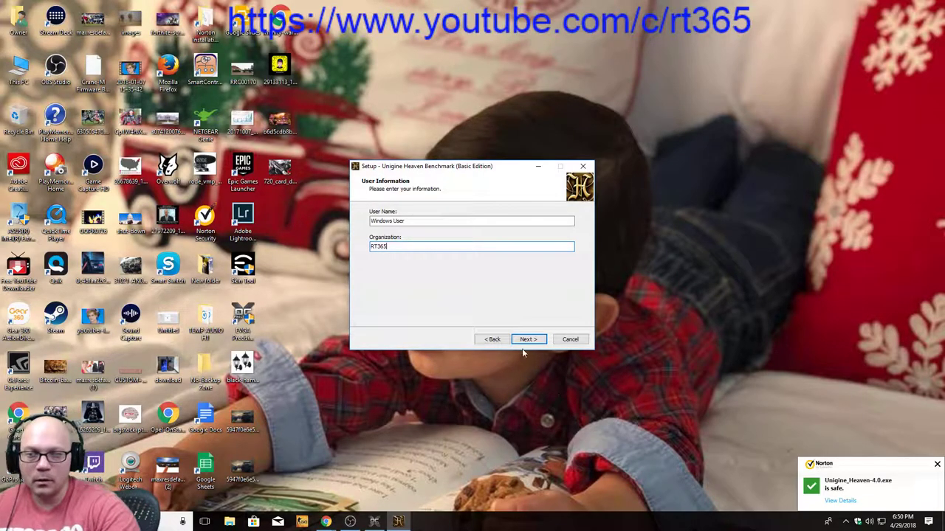
left_click(525, 340)
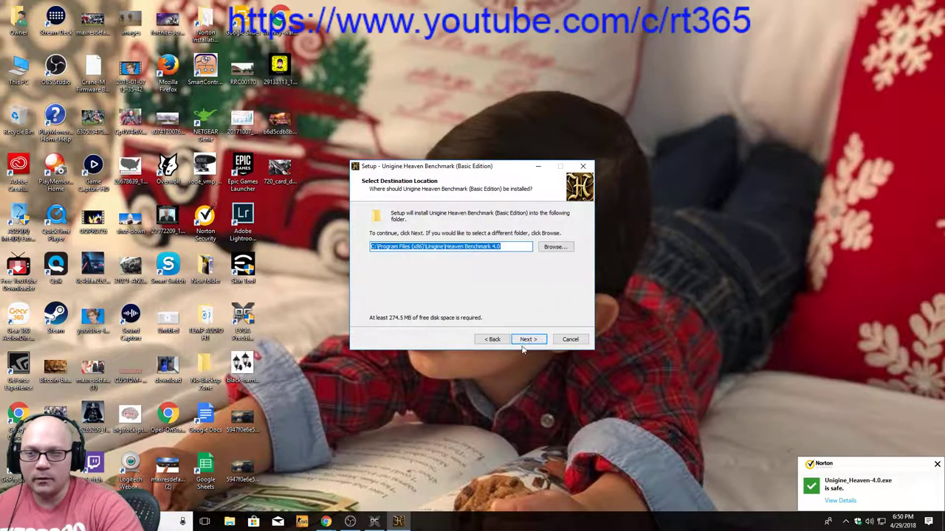
left_click(526, 340)
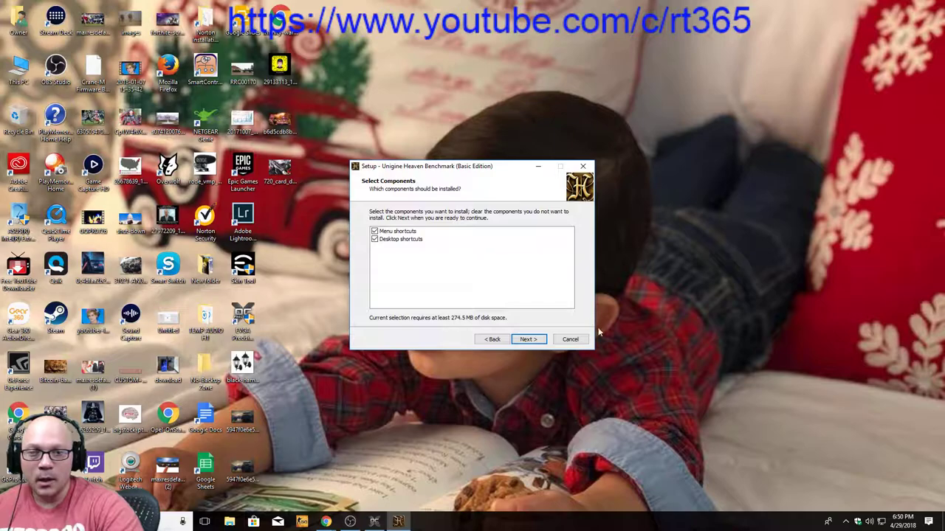
Bring the EVGA window back into view and arrange it side by side with the setup wizard.
left_click(374, 521)
left_click_drag(670, 323, 101, 146)
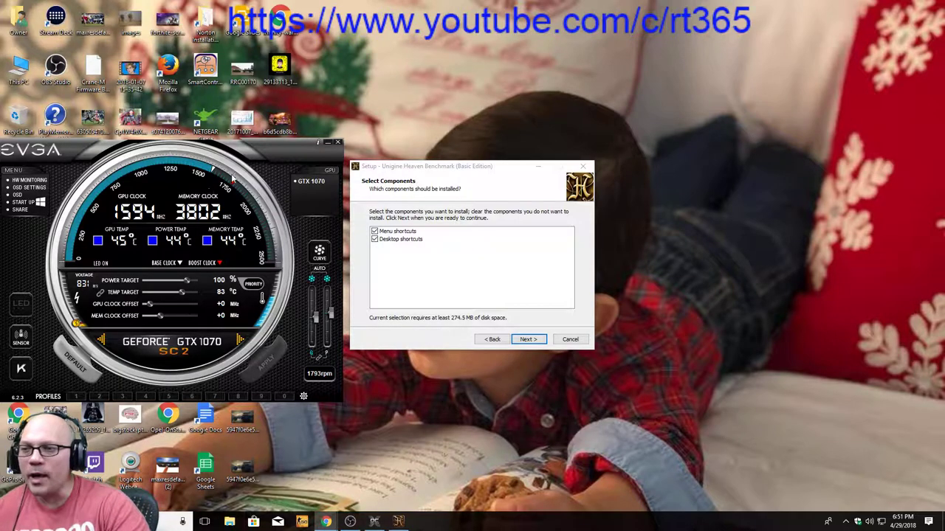
left_click_drag(271, 147, 282, 48)
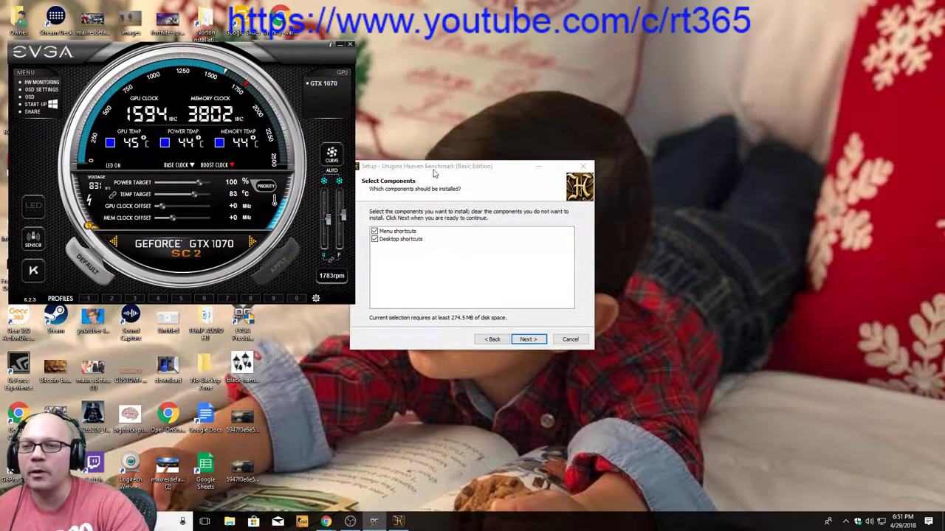
left_click_drag(434, 172, 487, 104)
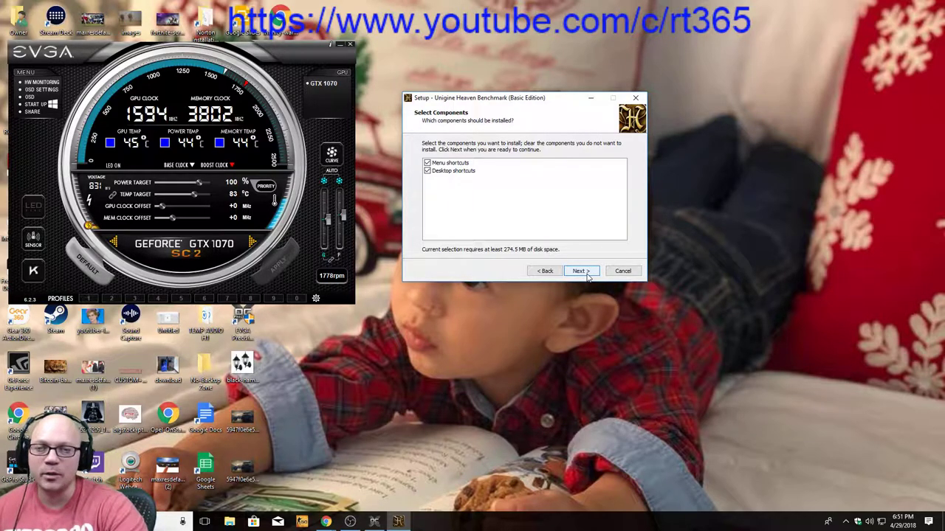
Go back to the setup's user information page and review the pages up to the component selection.
left_click(547, 271)
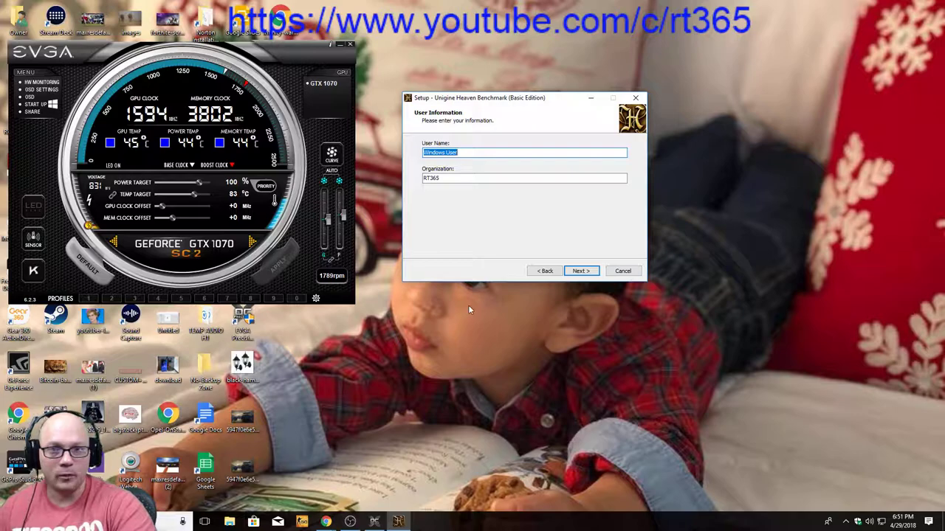
left_click(580, 271)
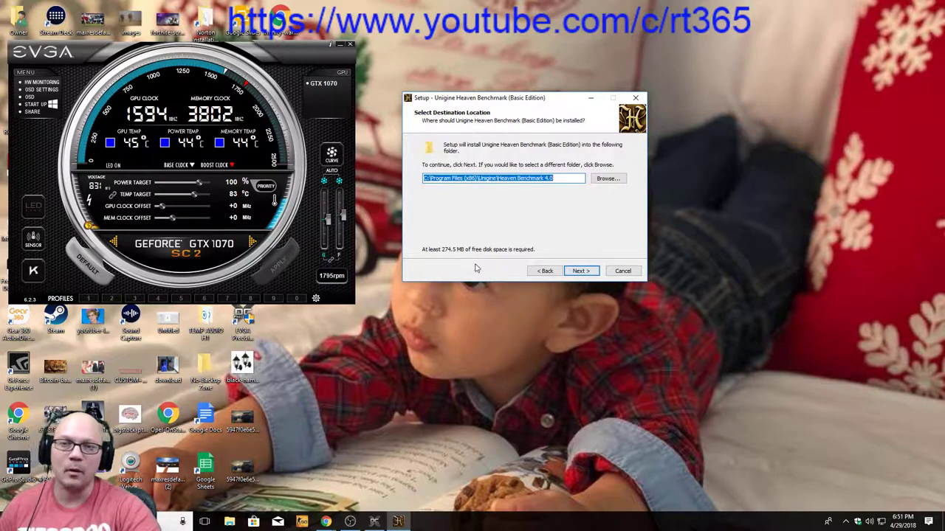
left_click(580, 271)
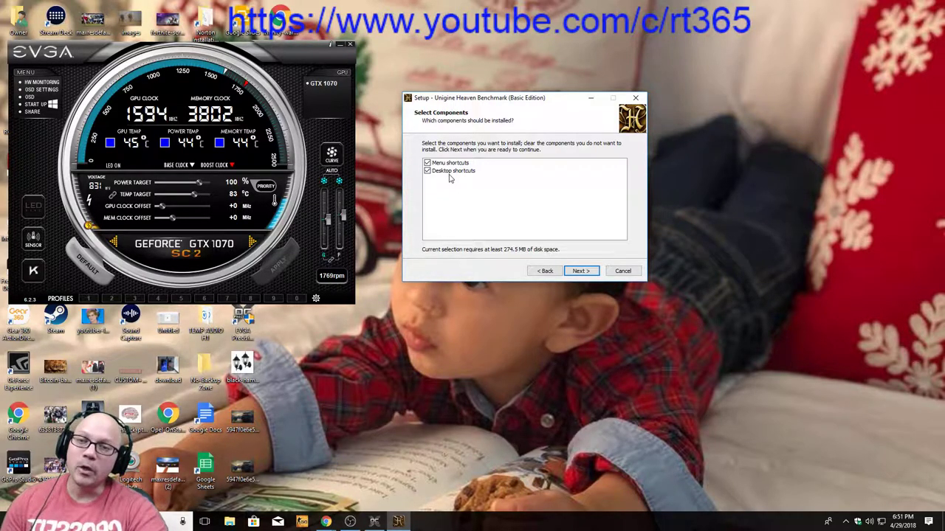
Install Heaven Benchmark with both menu and desktop shortcuts after reviewing the installation summary.
left_click(581, 272)
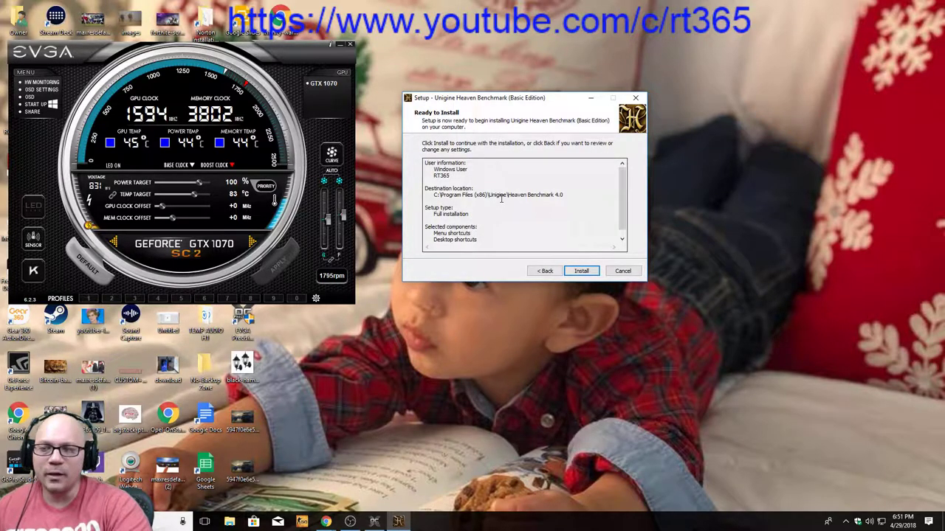
scroll(502, 197, "down", 1)
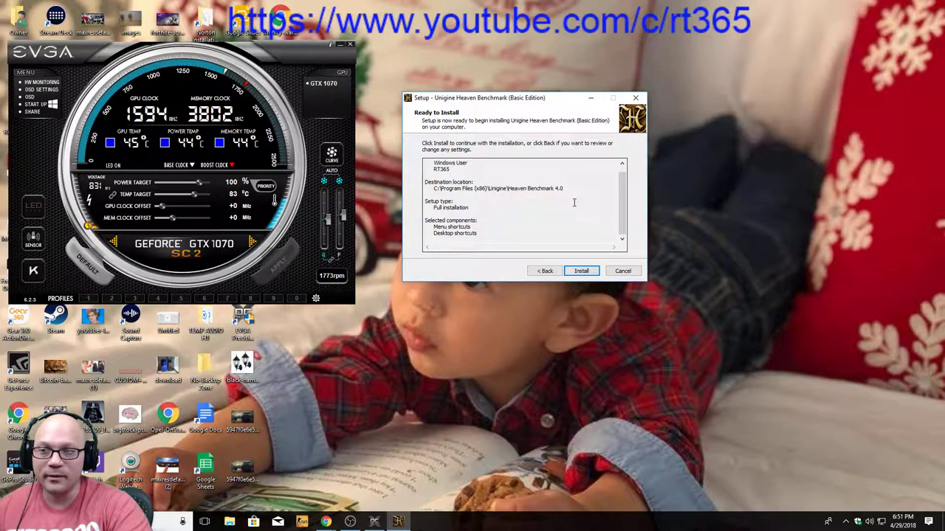
left_click(576, 270)
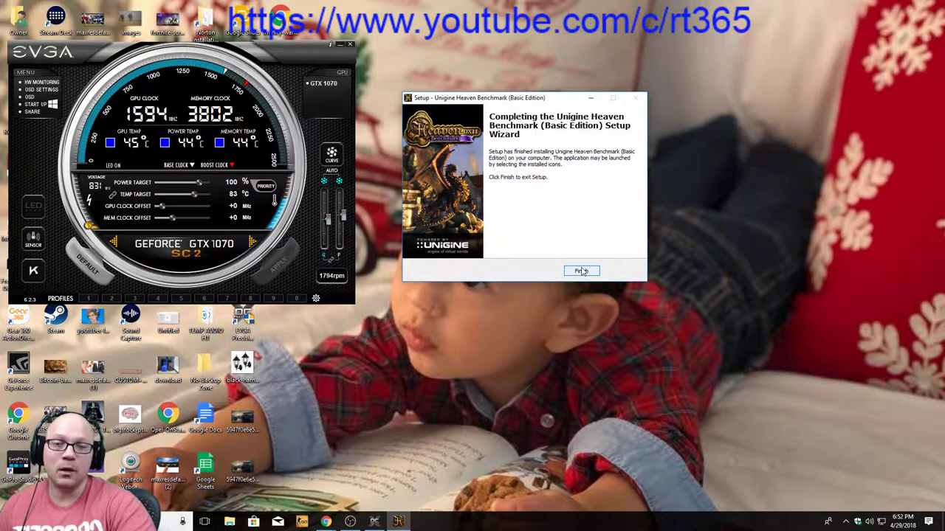
Minimize the EVGA window and exit the completed Heaven Benchmark setup wizard.
left_click(339, 44)
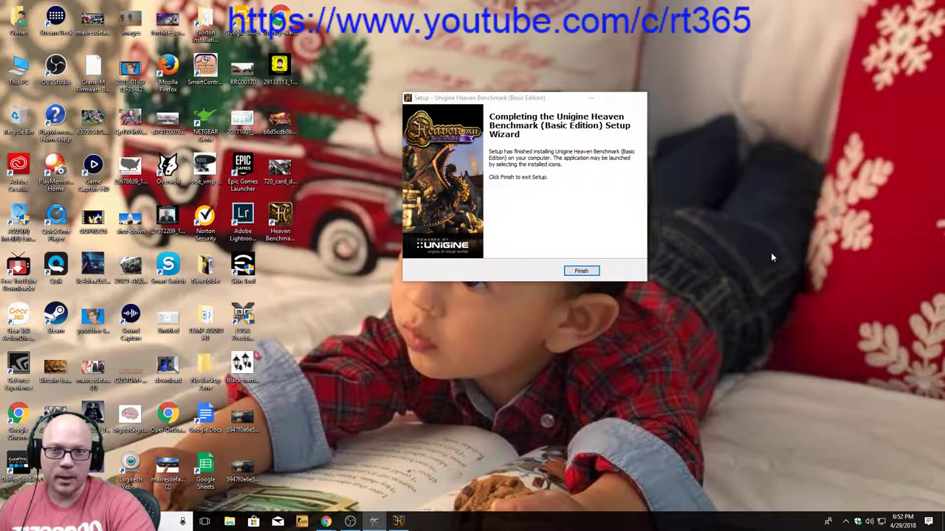
left_click(584, 271)
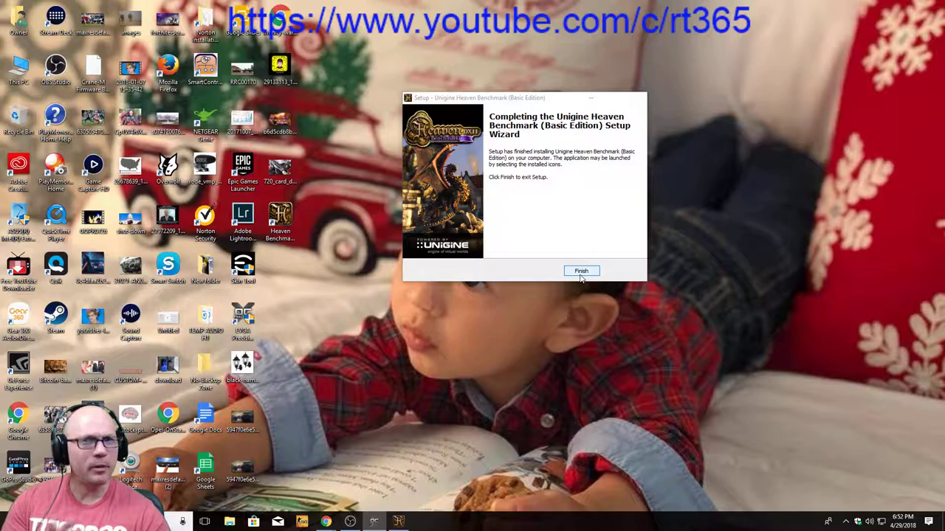
left_click(581, 271)
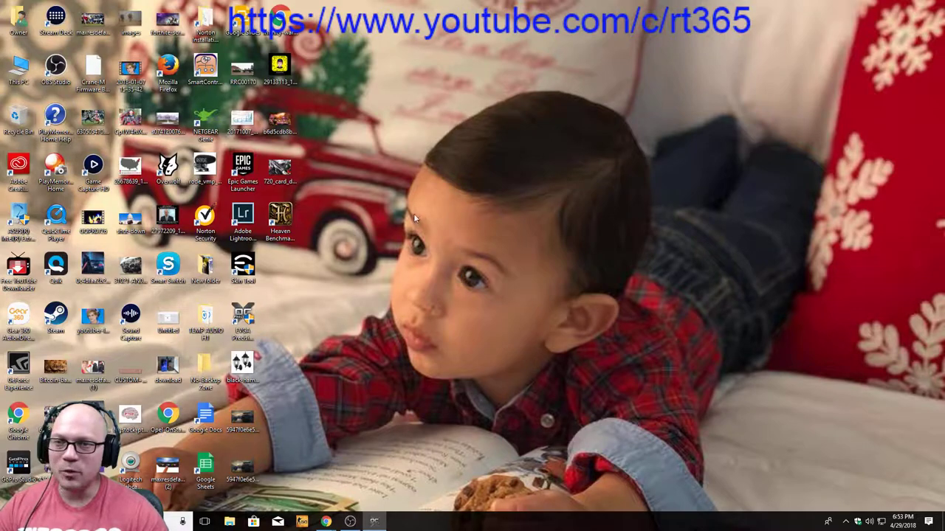
Launch Heaven Benchmark 4.0 from its desktop shortcut with administrator rights.
left_click(279, 216)
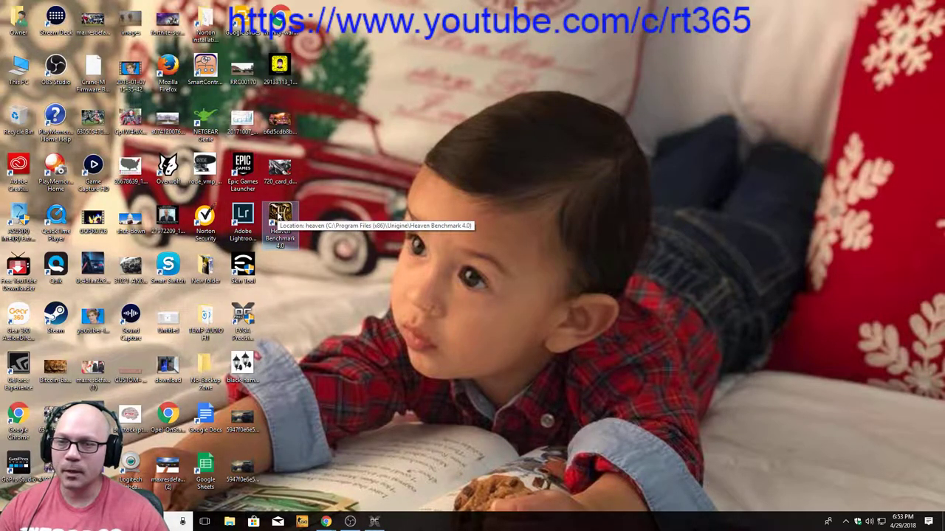
right_click(279, 216)
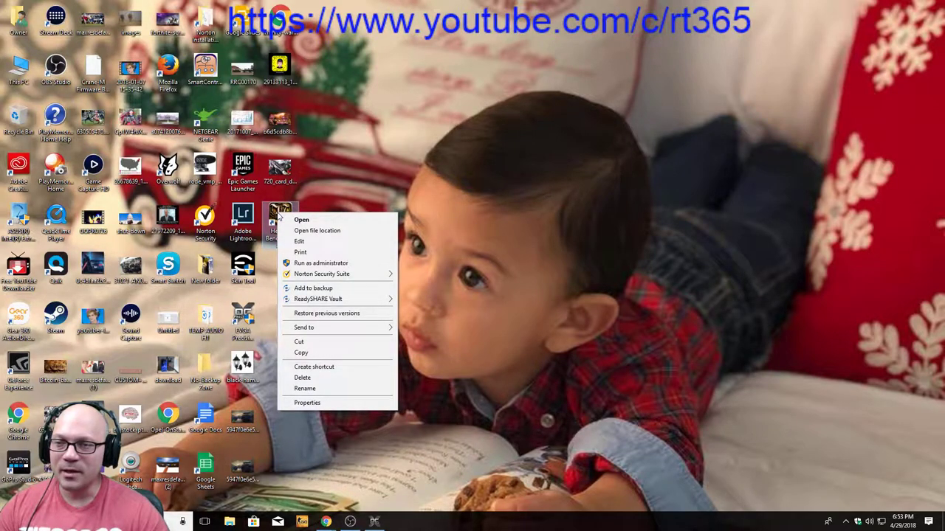
left_click(315, 264)
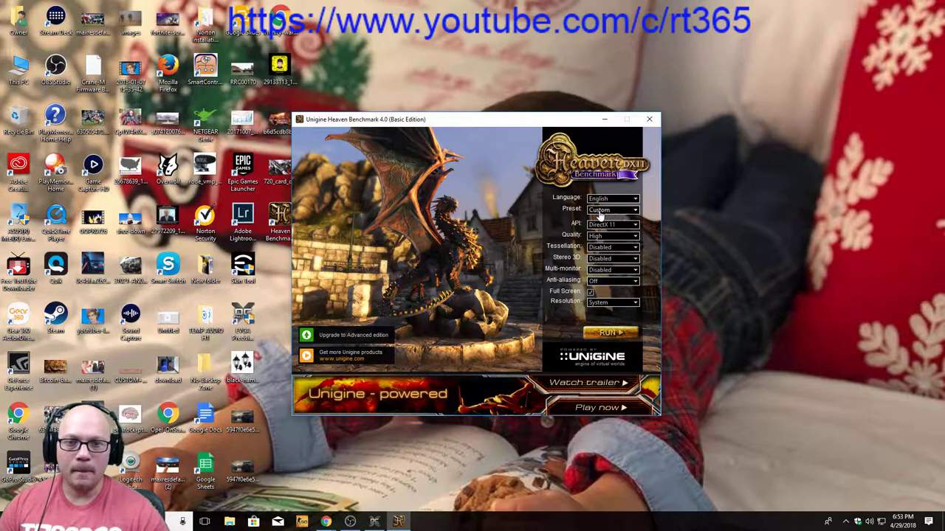
Set the benchmark preset to Basic after comparing its settings with the Custom preset.
left_click(635, 211)
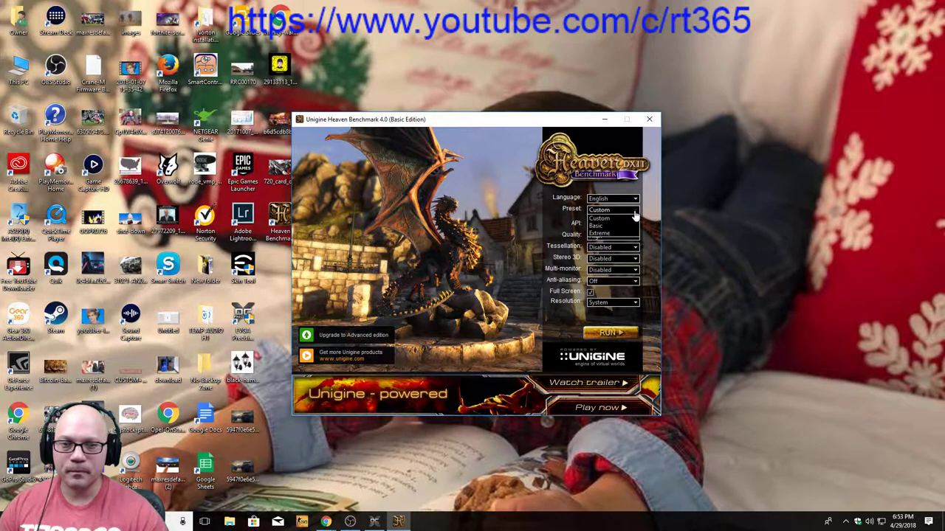
left_click(616, 226)
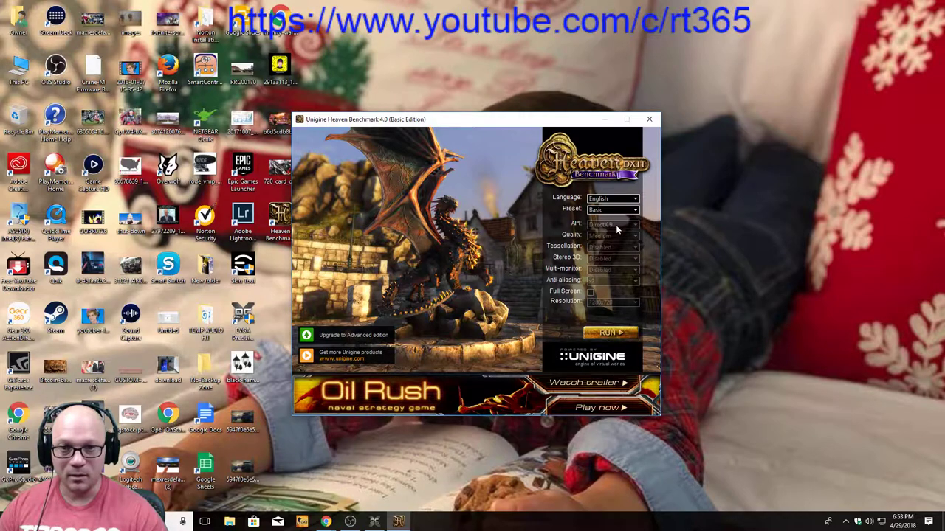
left_click(634, 210)
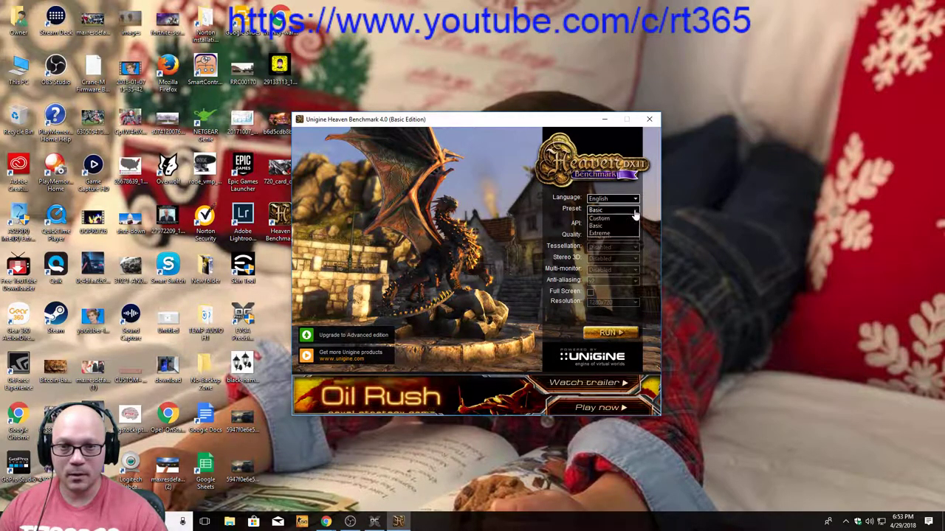
left_click(626, 218)
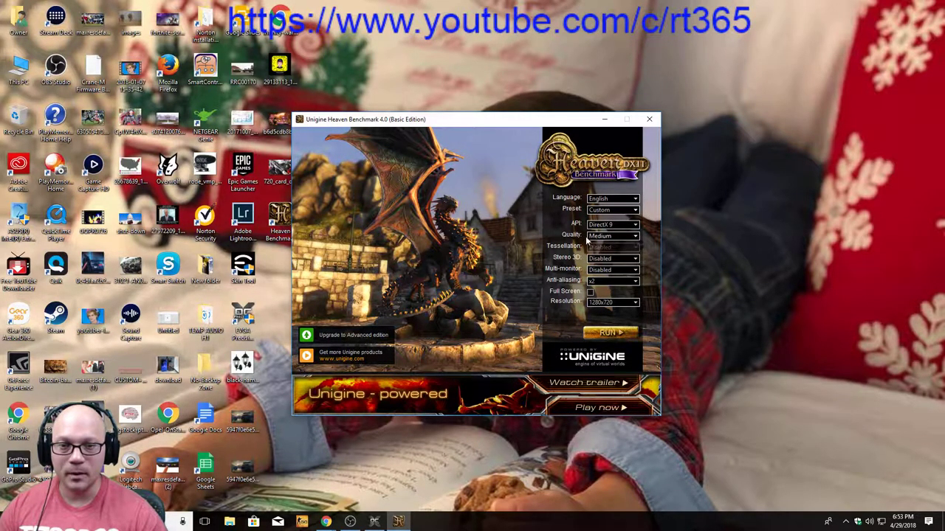
left_click(632, 211)
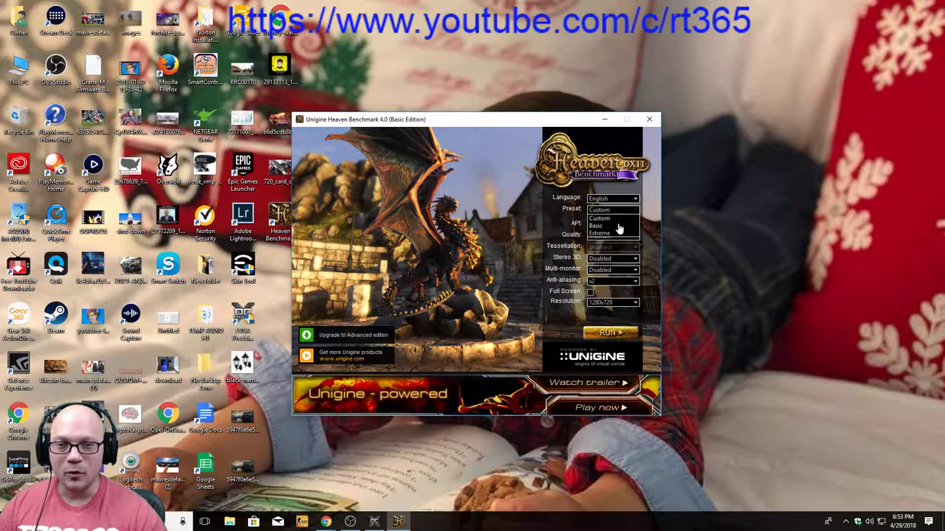
left_click(620, 225)
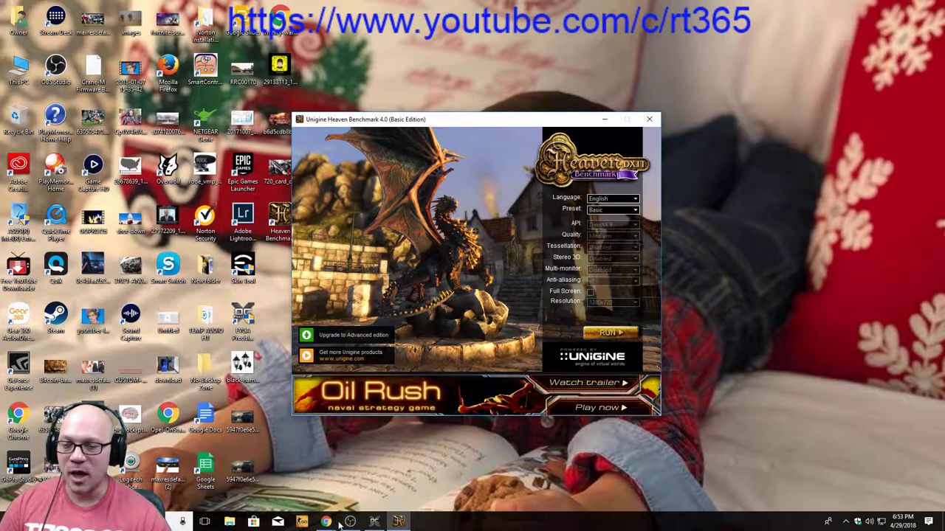
Switch to the YouTube overclocking guide in Chrome and skip through it to find where Heaven Benchmark is started.
mouse_move(328, 522)
left_click(302, 483)
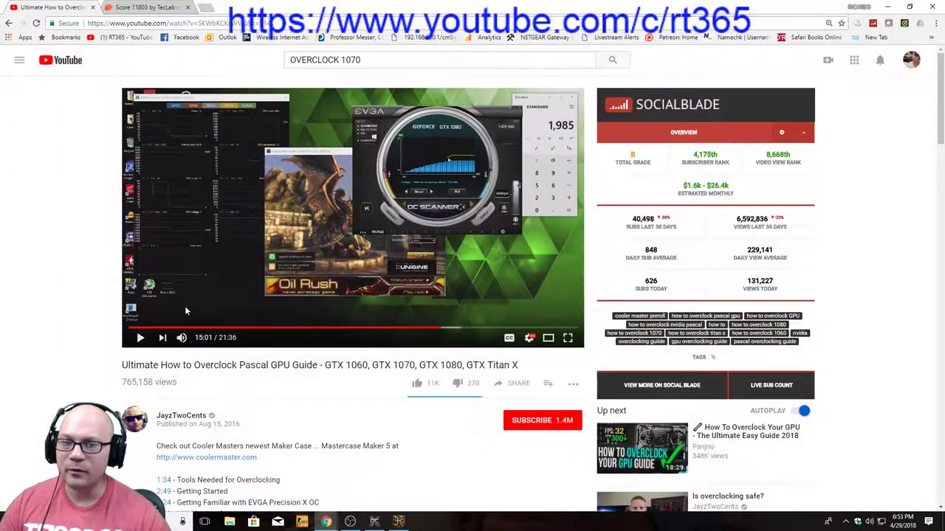
left_click(240, 328)
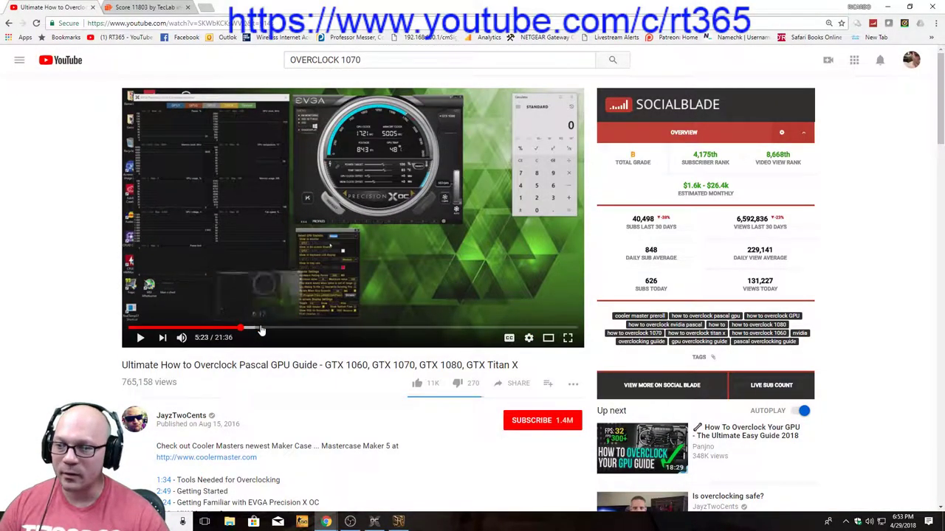
left_click(260, 330)
left_click(267, 330)
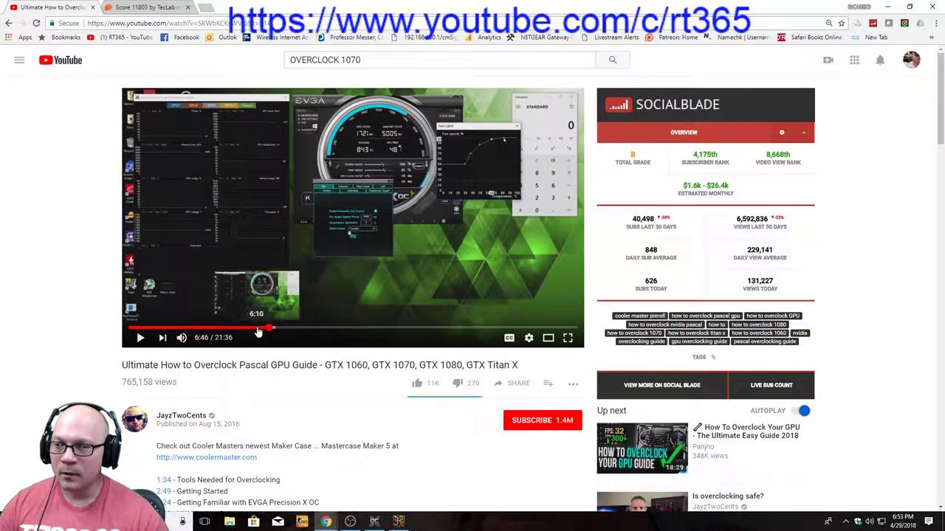
left_click(286, 330)
left_click(298, 330)
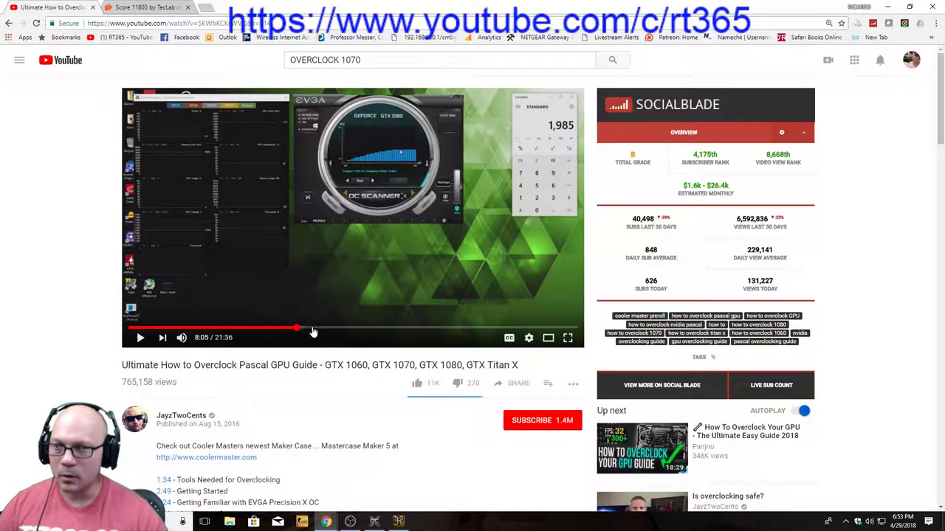
left_click(325, 330)
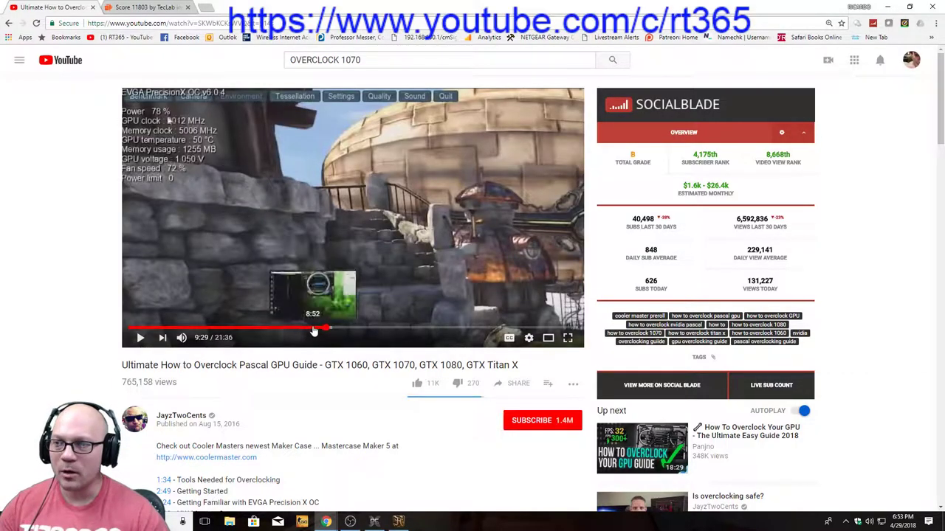
left_click(313, 330)
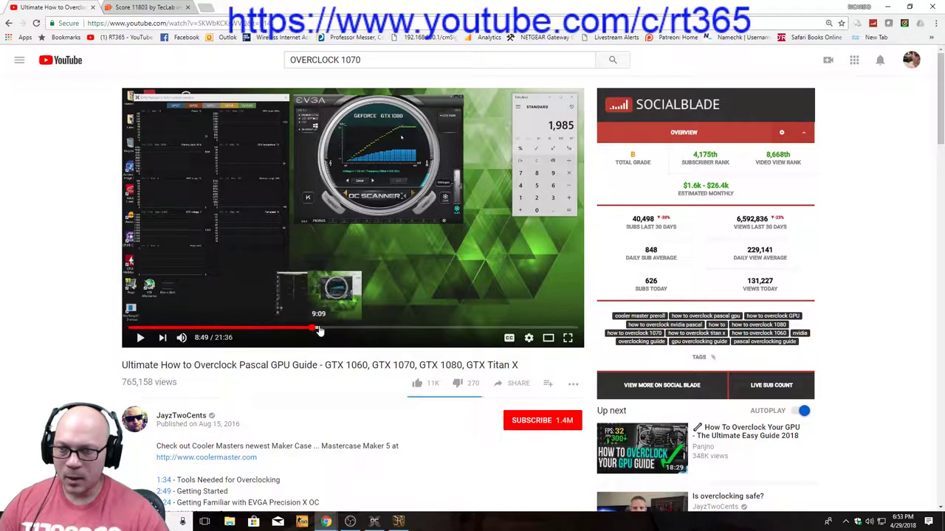
left_click(323, 330)
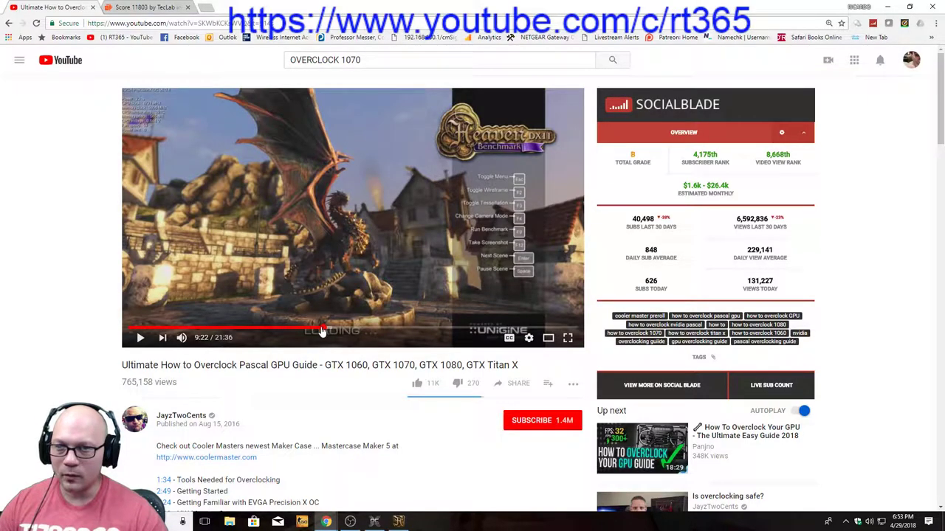
Replay the guide's section from about 9:12 to examine how the benchmark is launched, and pause it.
left_click(140, 338)
left_click(140, 338)
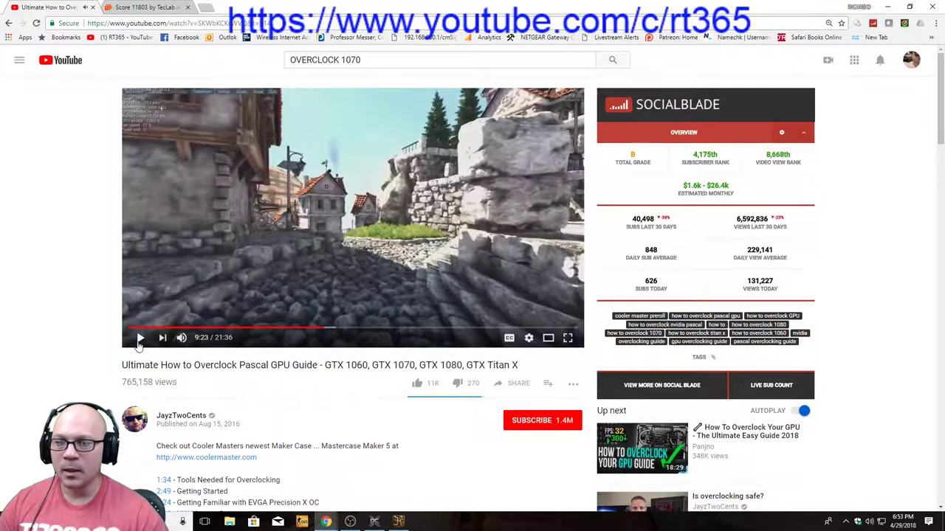
left_click(321, 329)
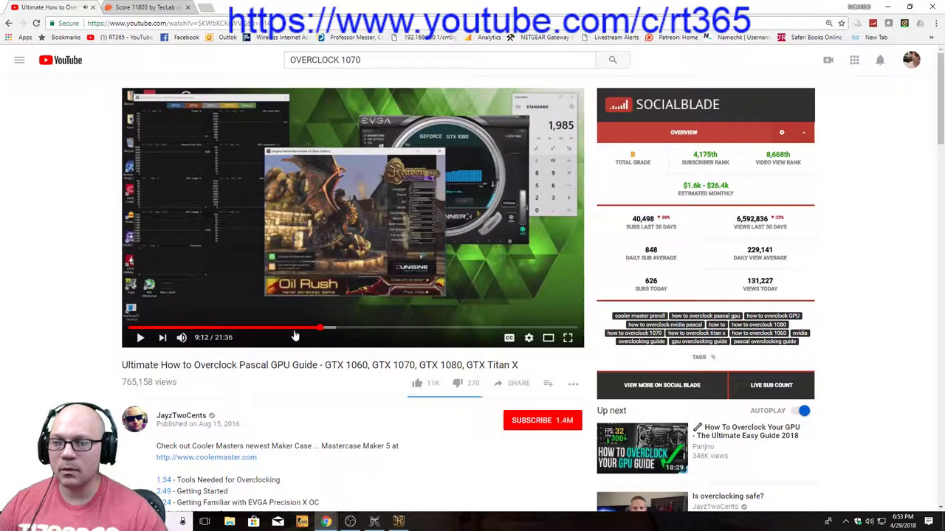
left_click(140, 338)
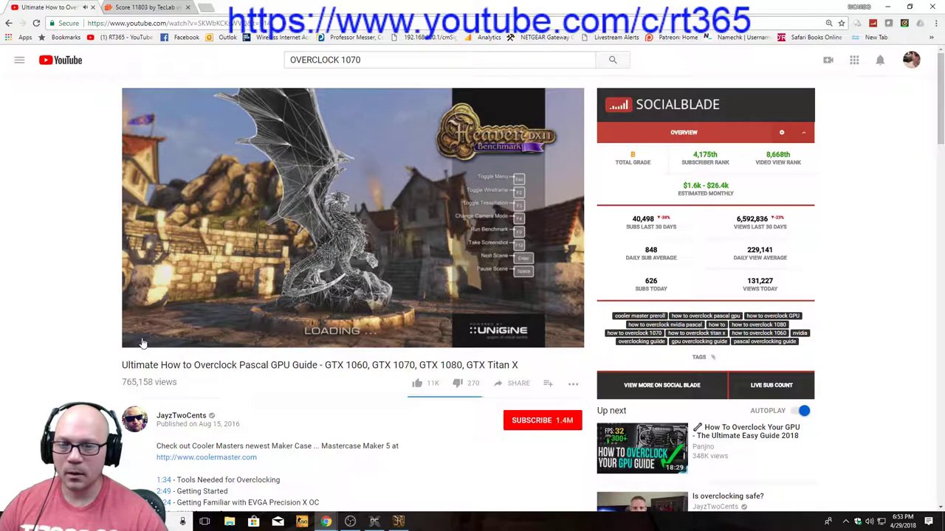
mouse_move(143, 340)
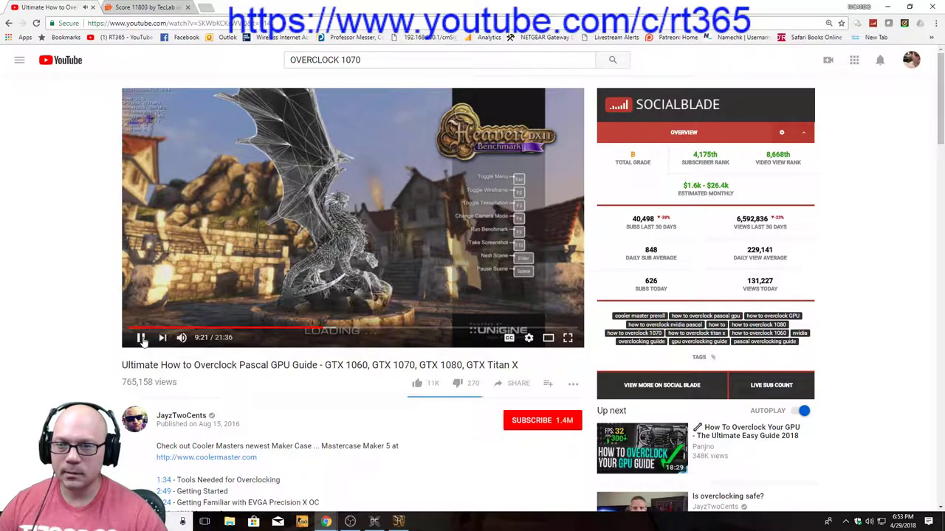
left_click(141, 338)
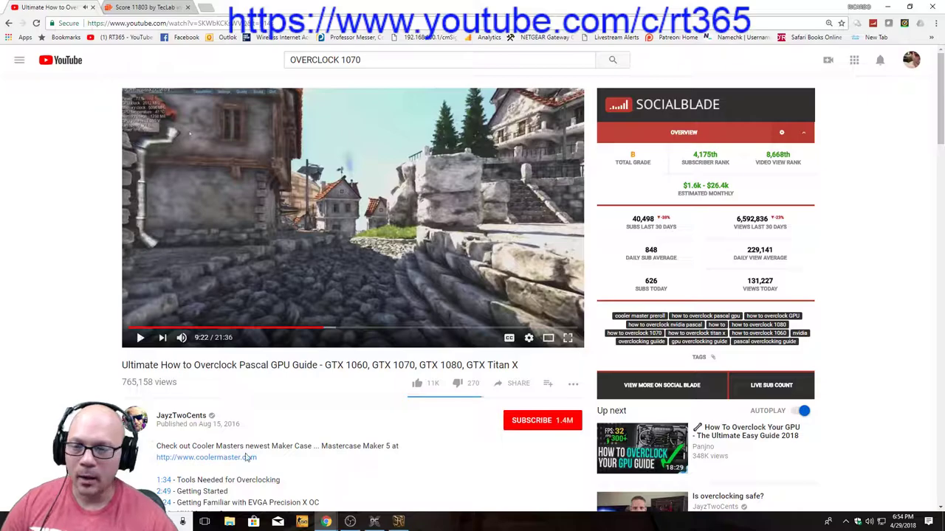
Switch to EVGA Precision XOC with the browser minimized and reset the GTX 1070 to its default settings.
left_click(375, 522)
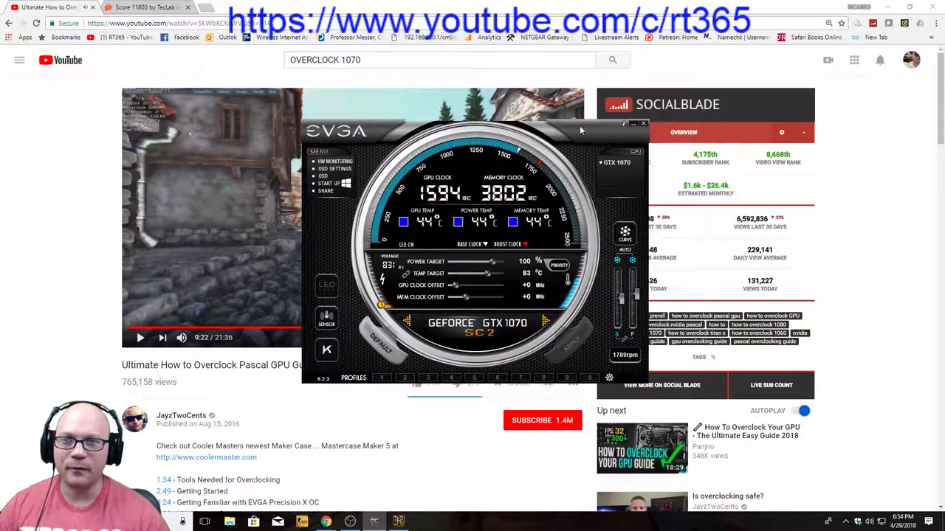
left_click(890, 8)
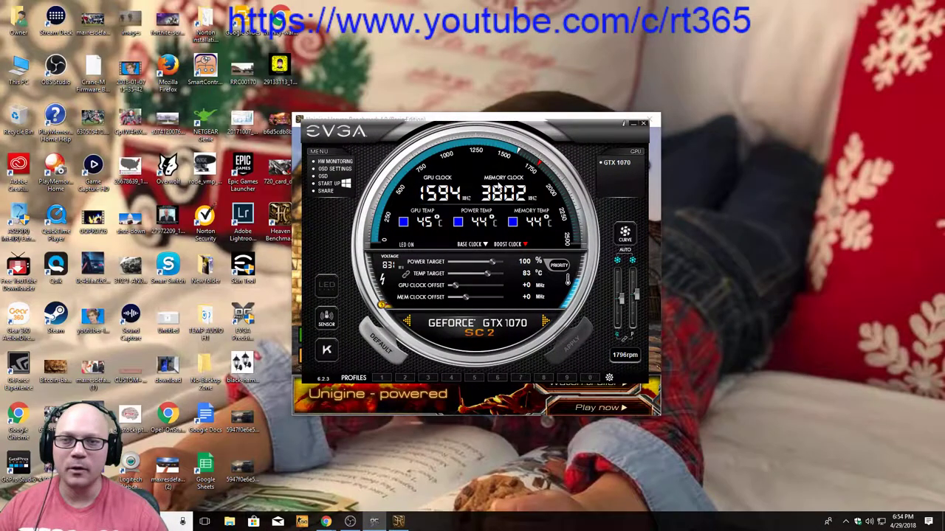
left_click(378, 348)
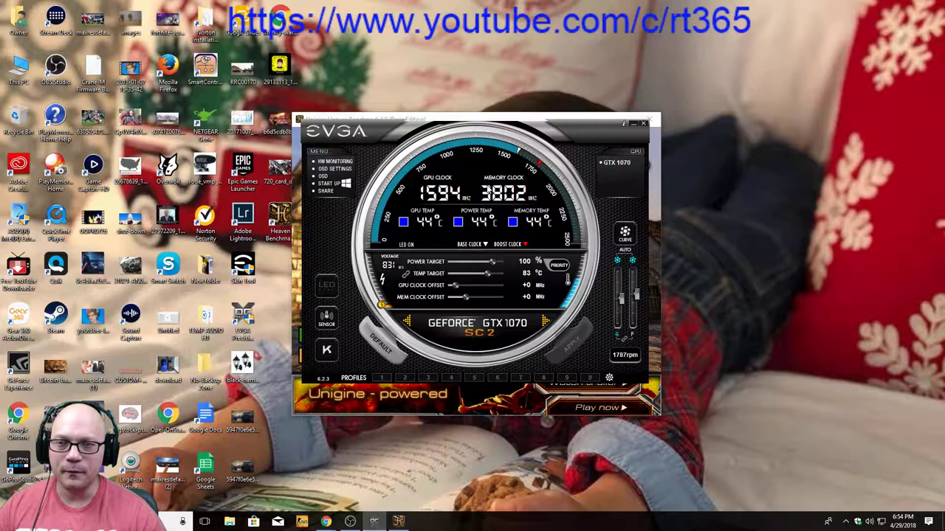
Bring the Heaven Benchmark launcher to the front, minimize the EVGA window and move the launcher near the desktop's centre.
left_click(467, 119)
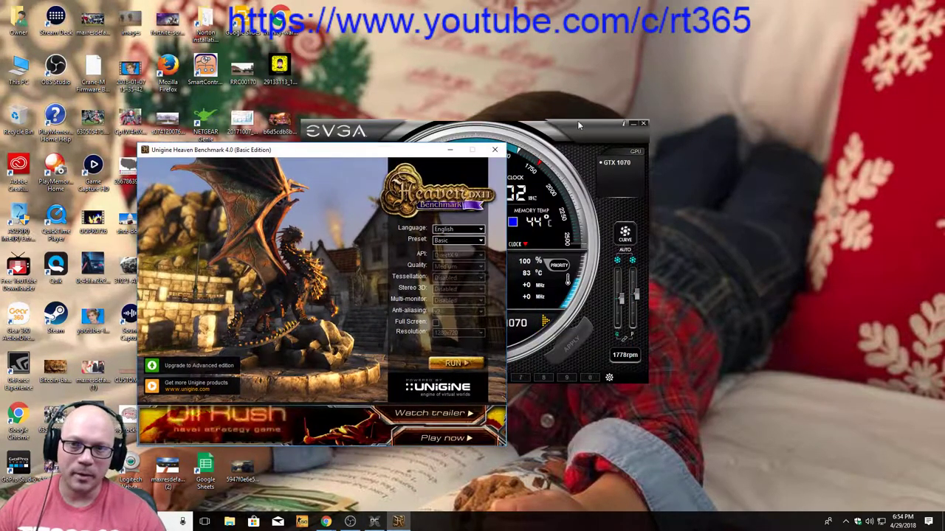
left_click_drag(577, 121, 576, 147)
left_click(632, 151)
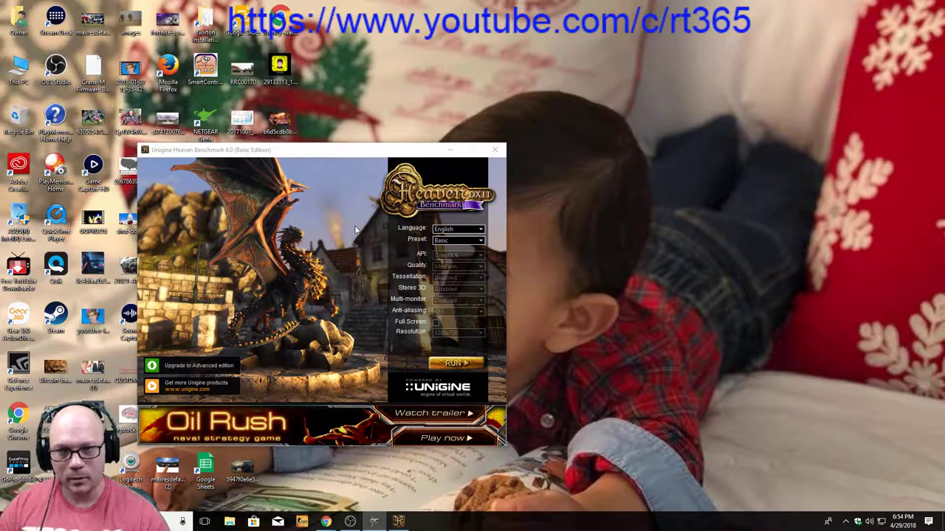
left_click_drag(402, 144, 507, 82)
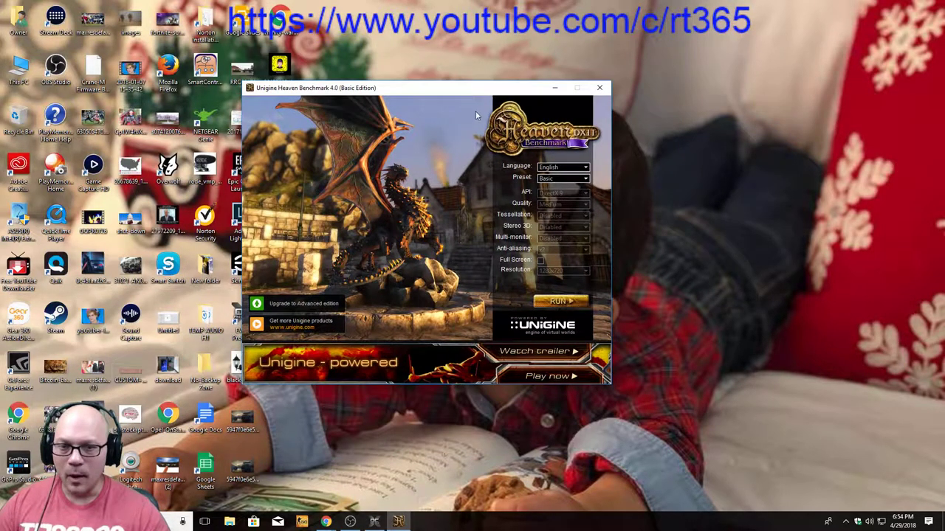